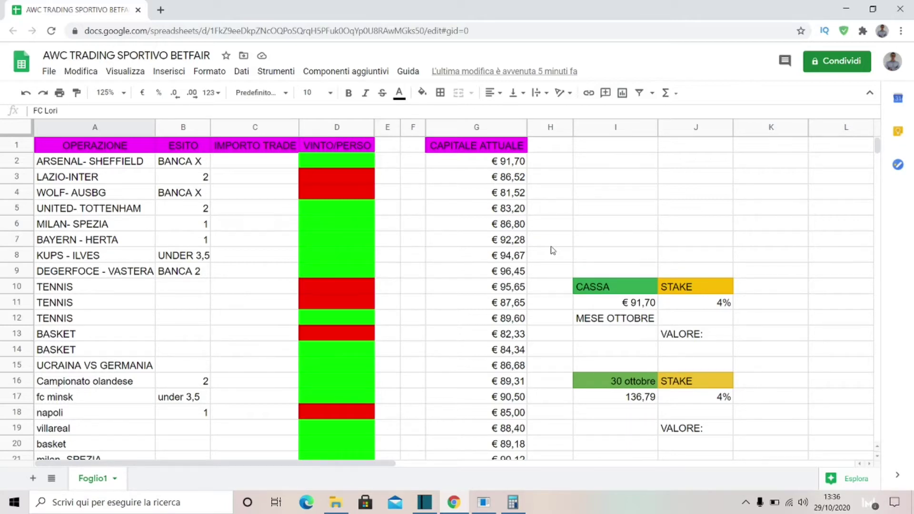
Review the October starting capital, the 30 ottobre capital, and the won/lost and current capital columns down to the last trade
click(636, 306)
click(497, 164)
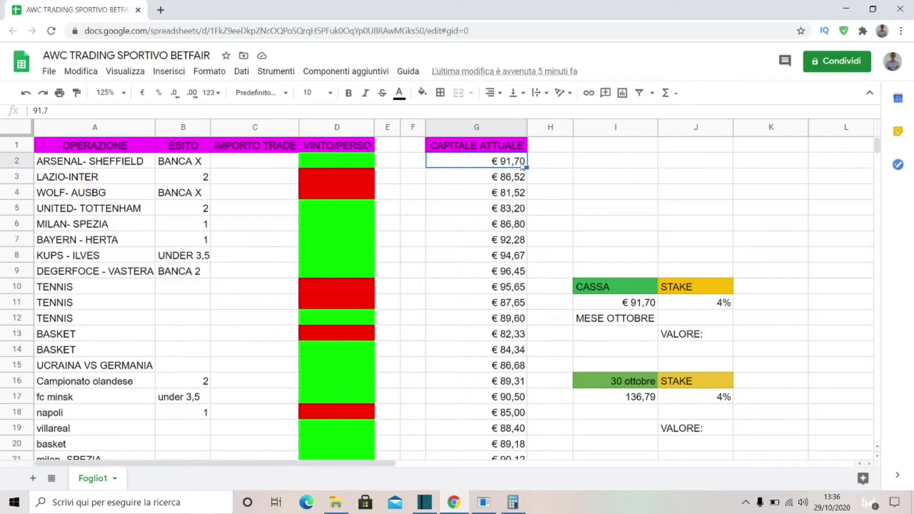
click(649, 402)
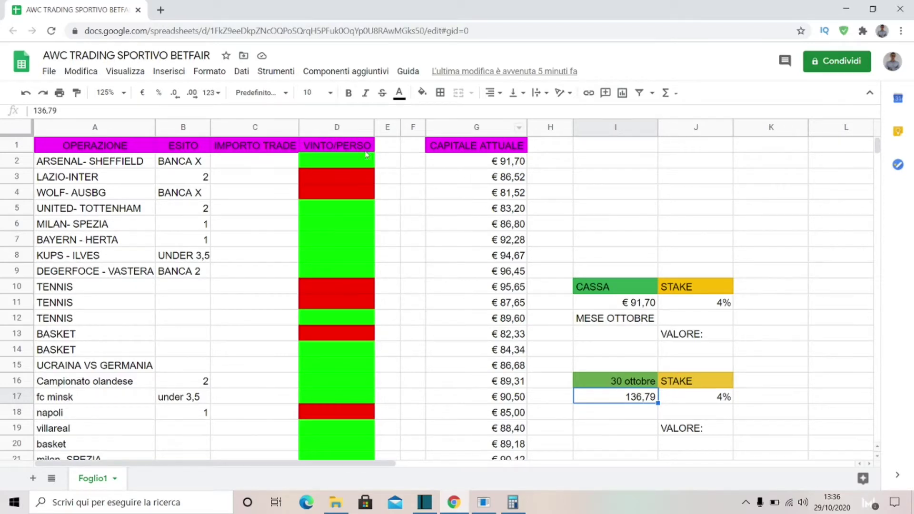
scroll(519, 179, down, 1)
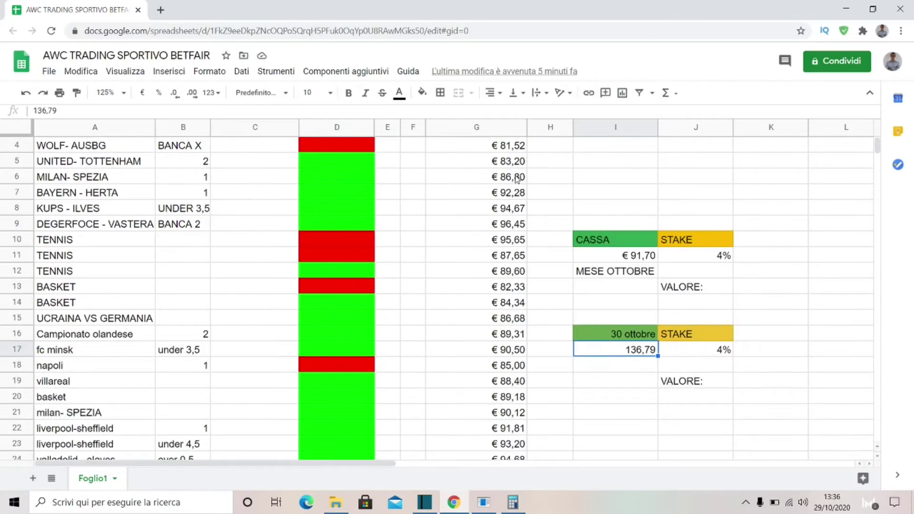
scroll(497, 169, up, 1)
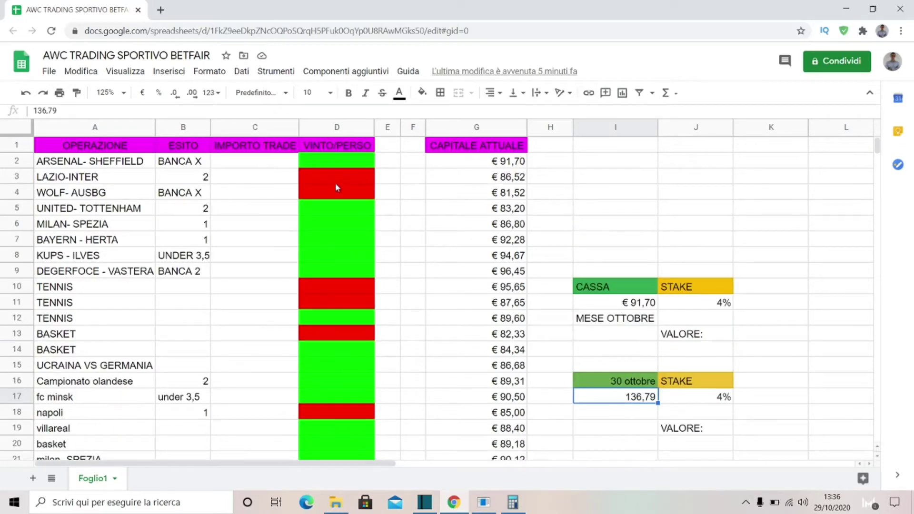
scroll(477, 286, down, 1)
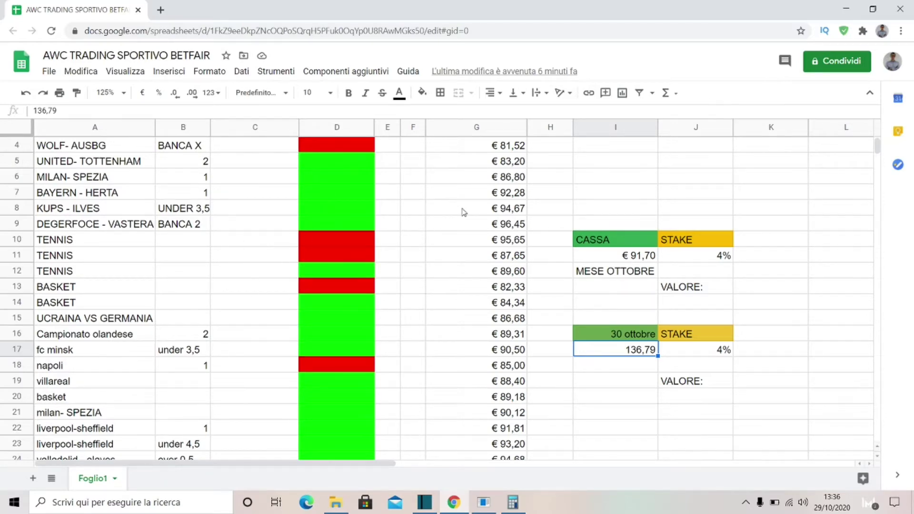
scroll(404, 209, down, 3)
scroll(391, 208, down, 3)
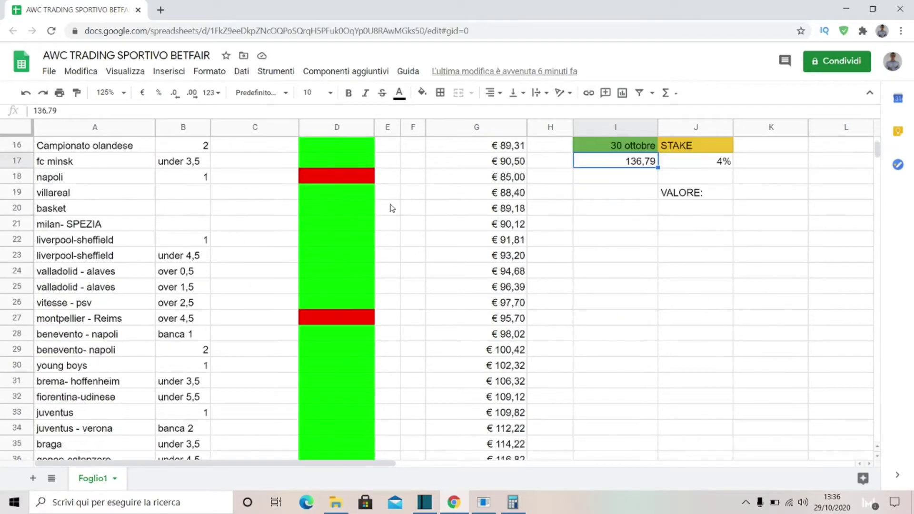
scroll(429, 188, down, 2)
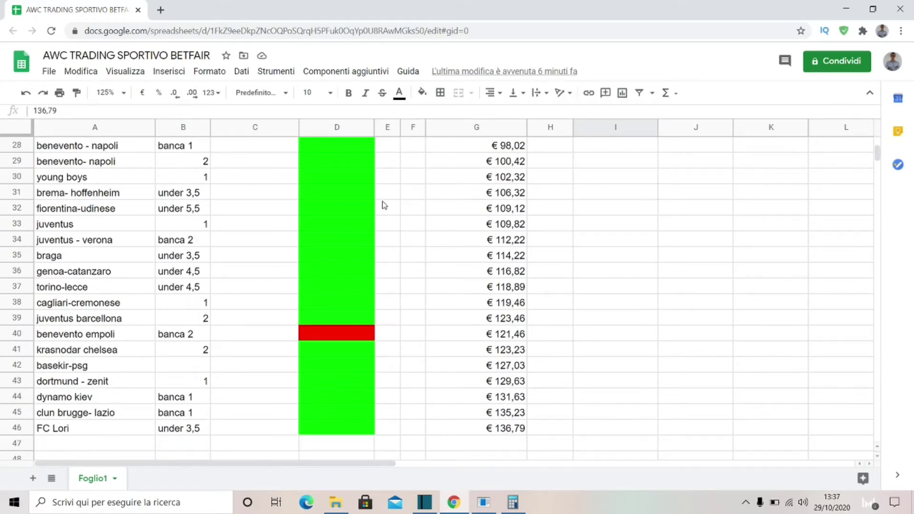
scroll(382, 203, down, 1)
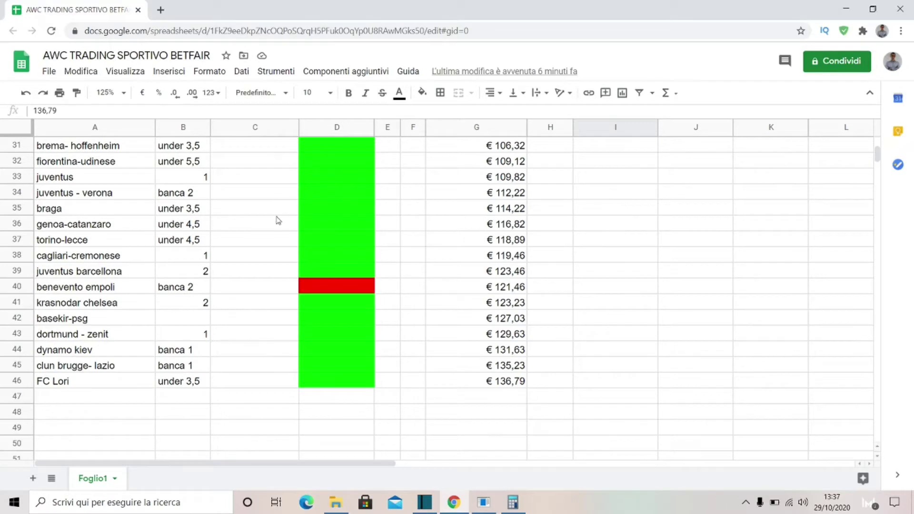
scroll(278, 220, down, 1)
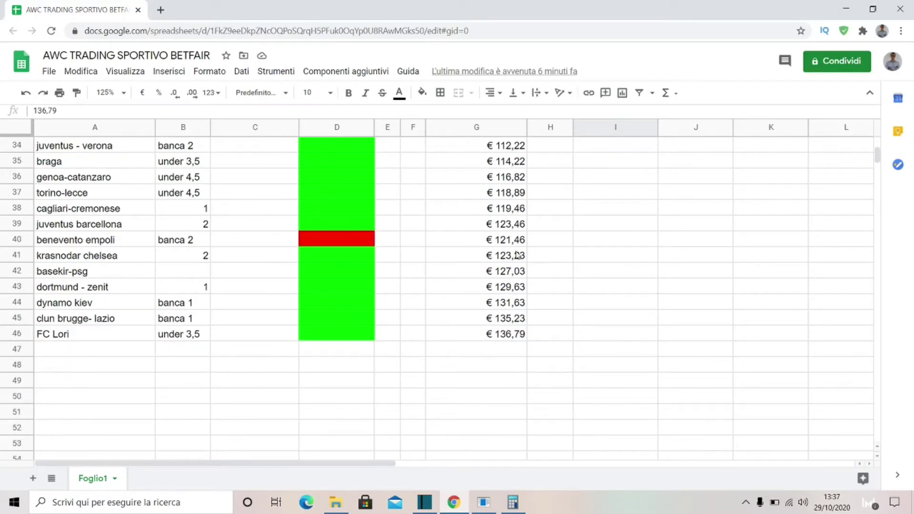
scroll(498, 242, down, 1)
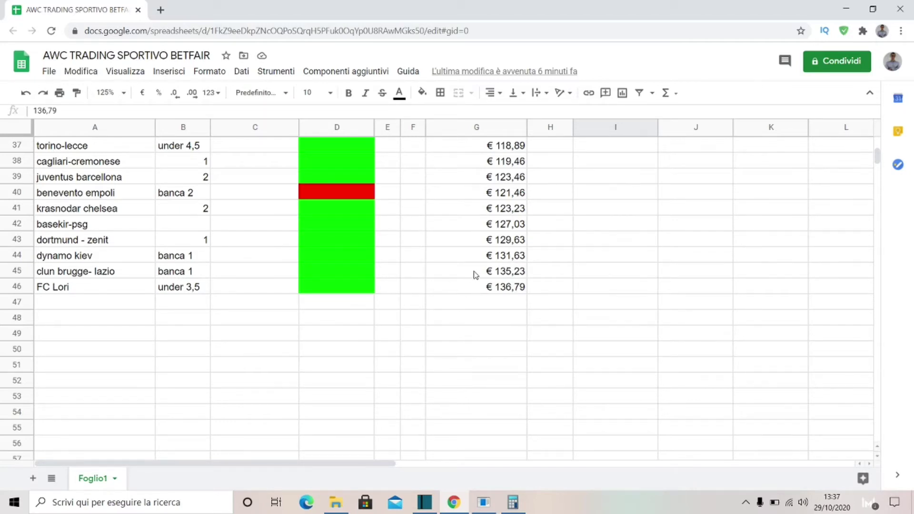
scroll(471, 271, up, 9)
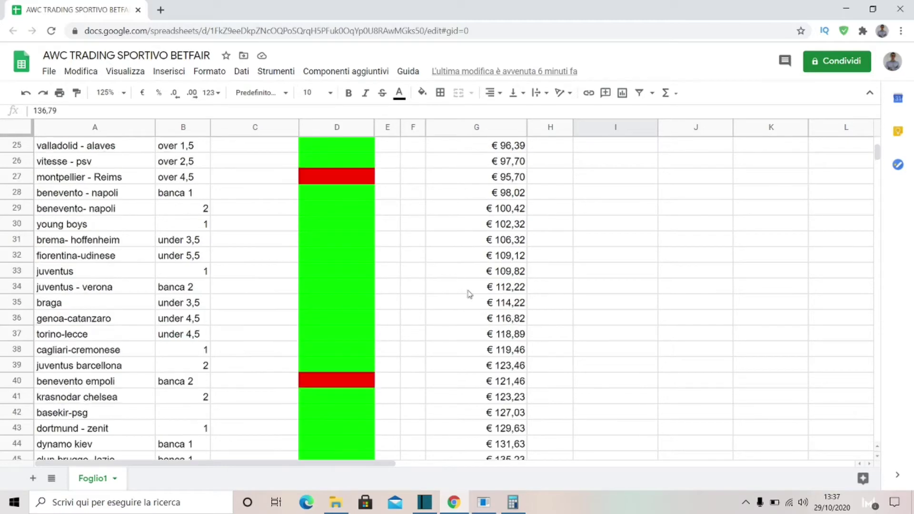
scroll(685, 297, up, 2)
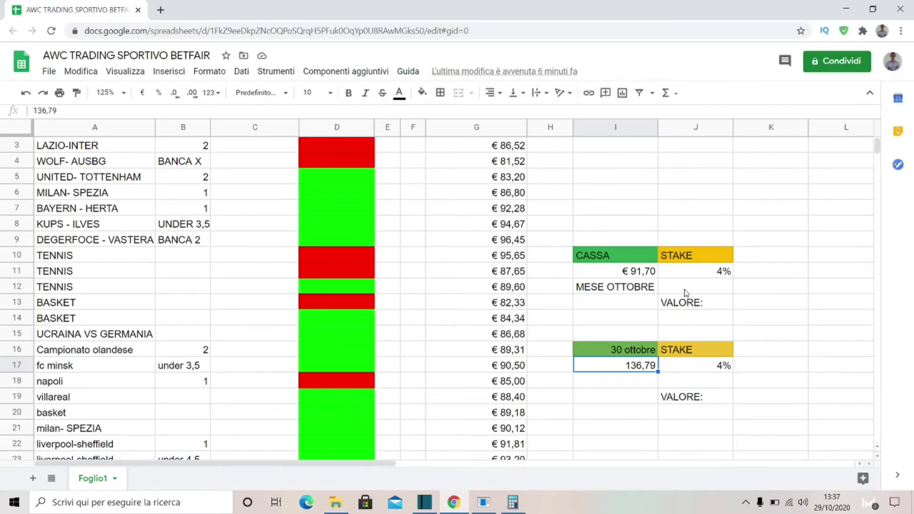
Switch to Calculator and compute the 4% stake on the starting capital: 91,70 divided by 100, multiplied by 4
click(512, 502)
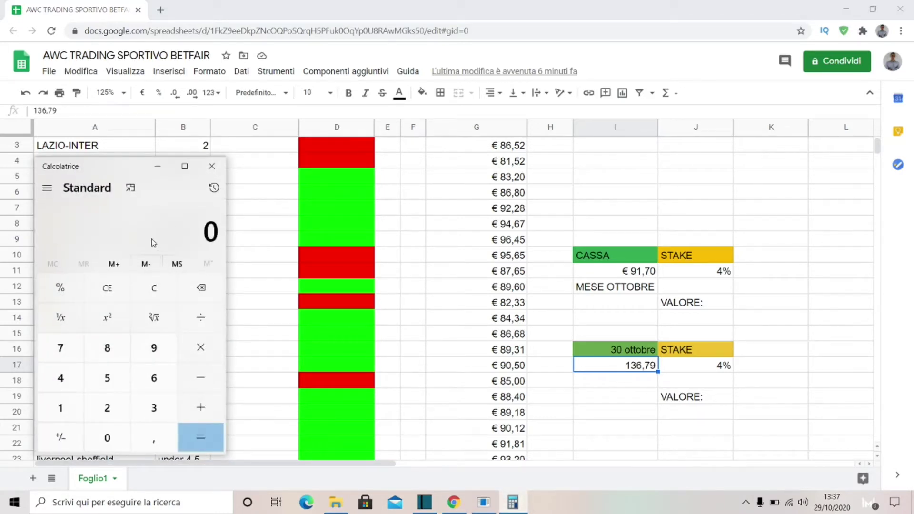
text(91,7)
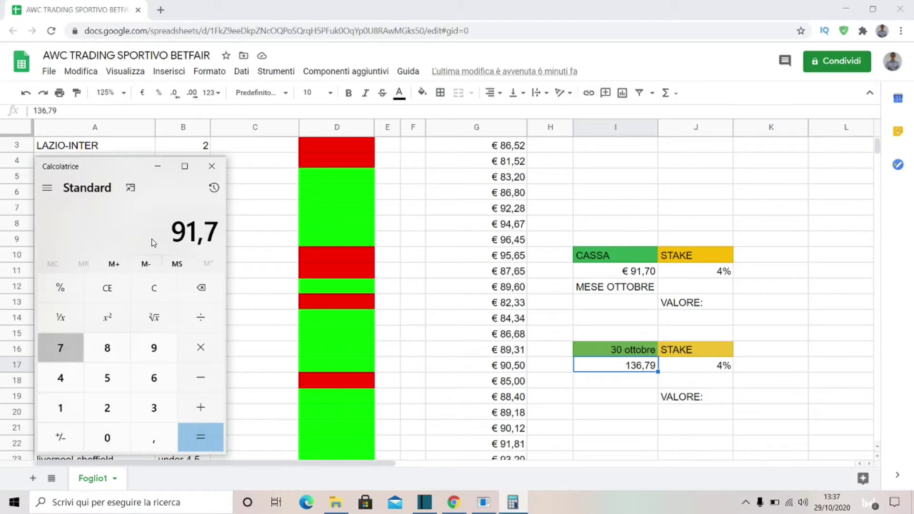
text(0)
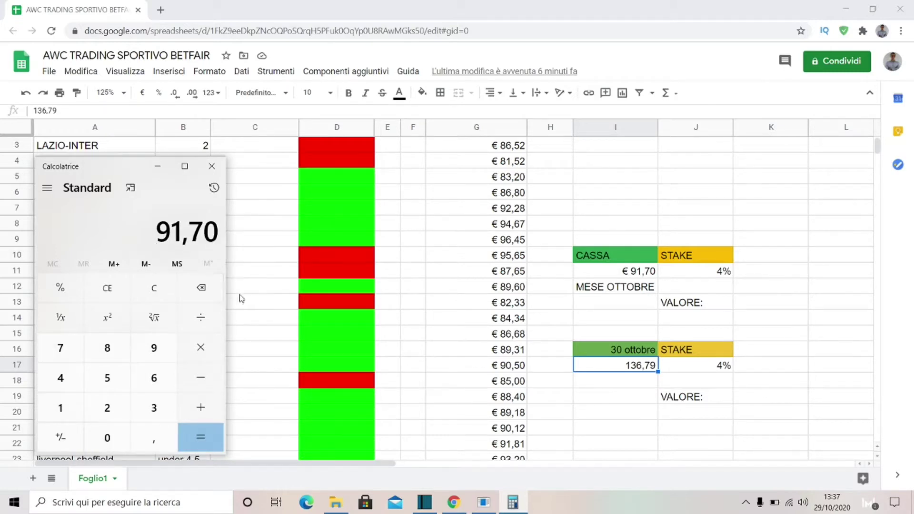
click(200, 317)
click(57, 406)
click(97, 429)
click(97, 429)
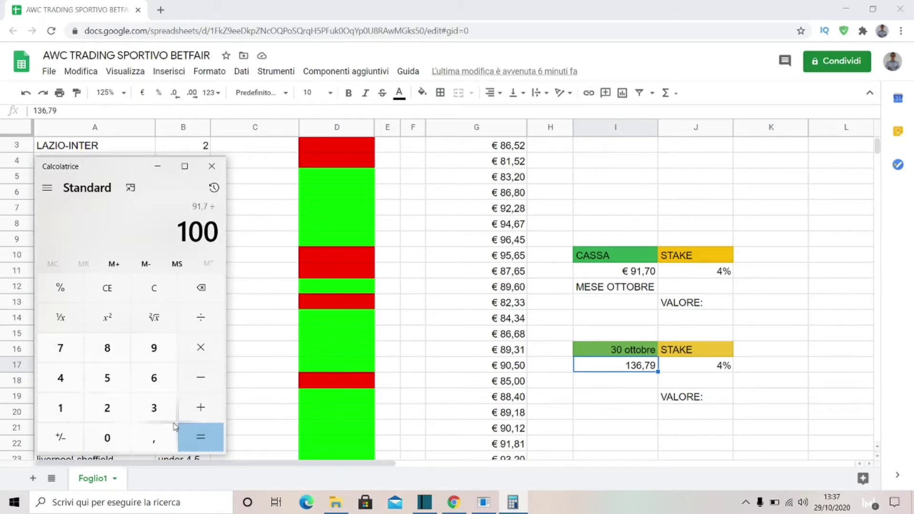
click(200, 437)
click(200, 347)
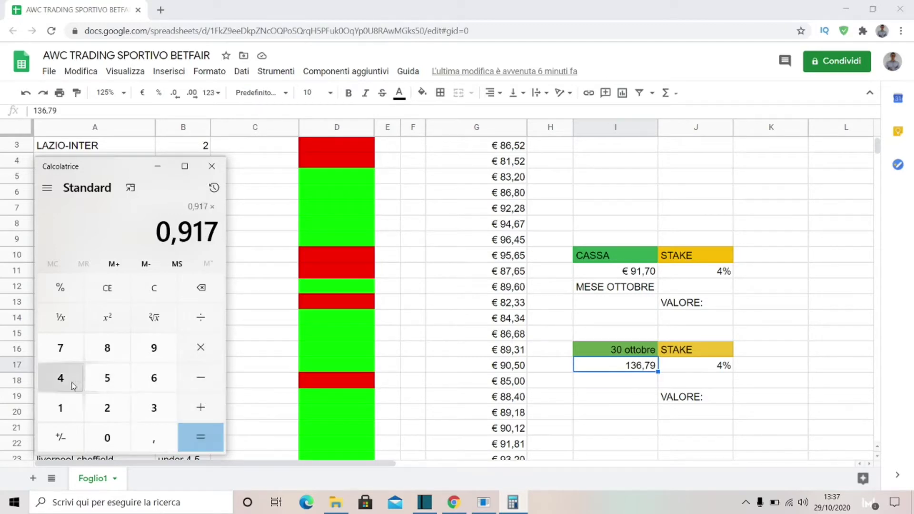
click(60, 378)
click(201, 437)
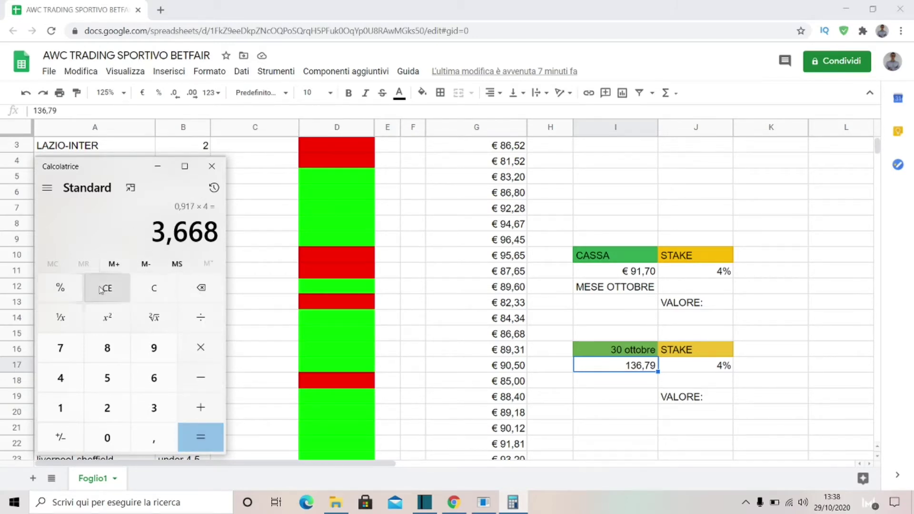
Clear the calculator and compute the 4% stake on the rounded 30 ottobre capital: 137 divided by 100, multiplied by 4
click(152, 286)
click(48, 413)
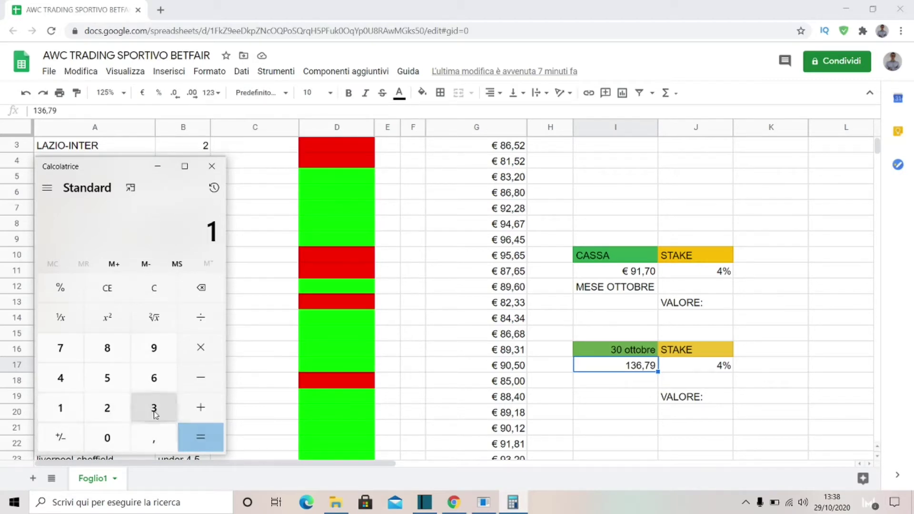
click(151, 413)
click(58, 348)
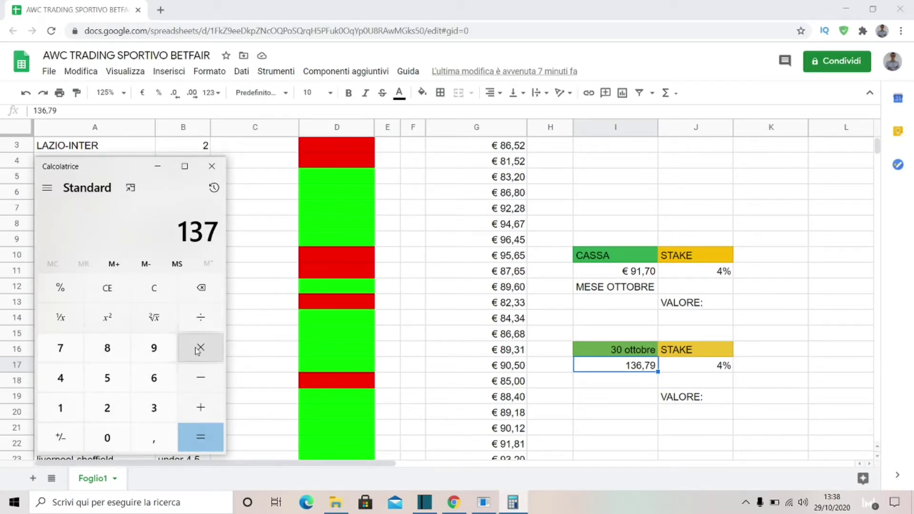
click(197, 351)
click(202, 319)
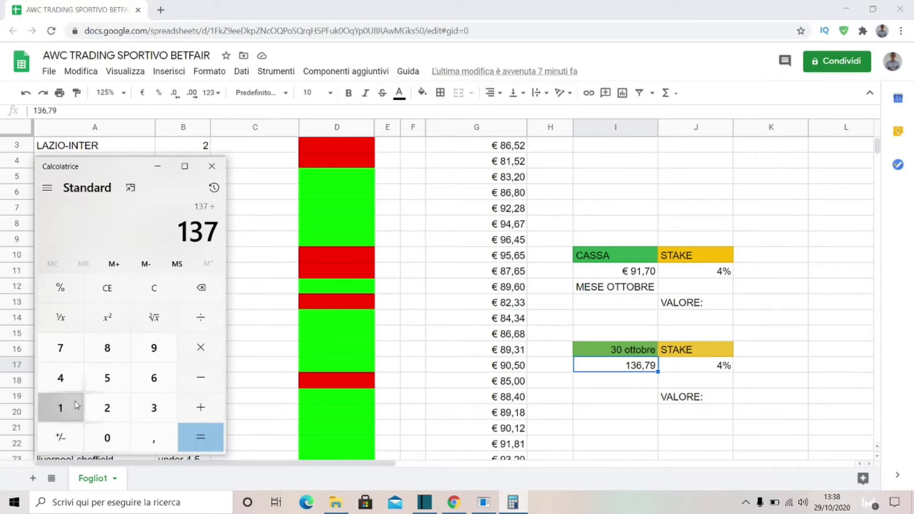
click(60, 408)
double_click(118, 445)
click(198, 439)
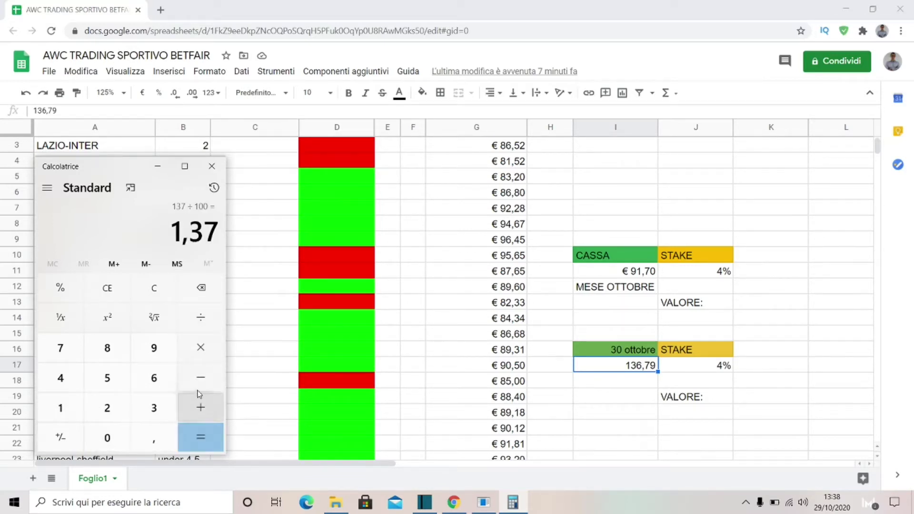
click(203, 358)
click(61, 378)
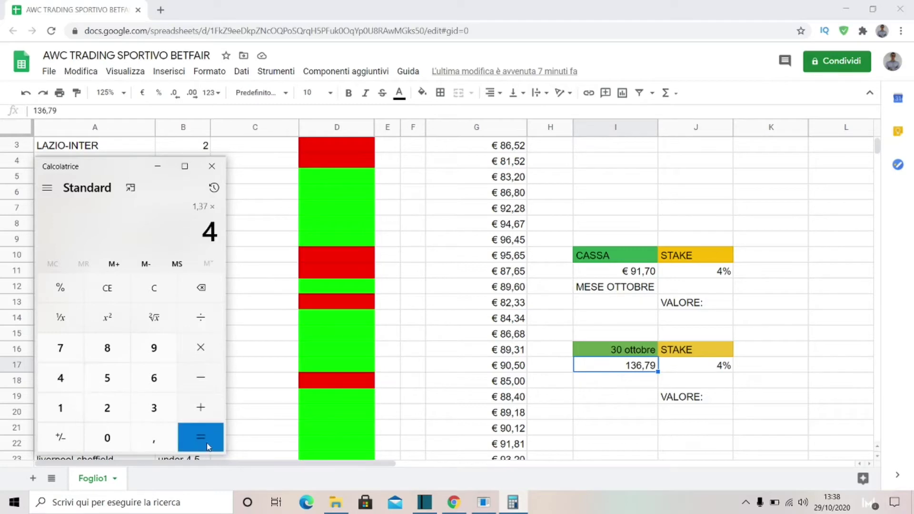
click(200, 438)
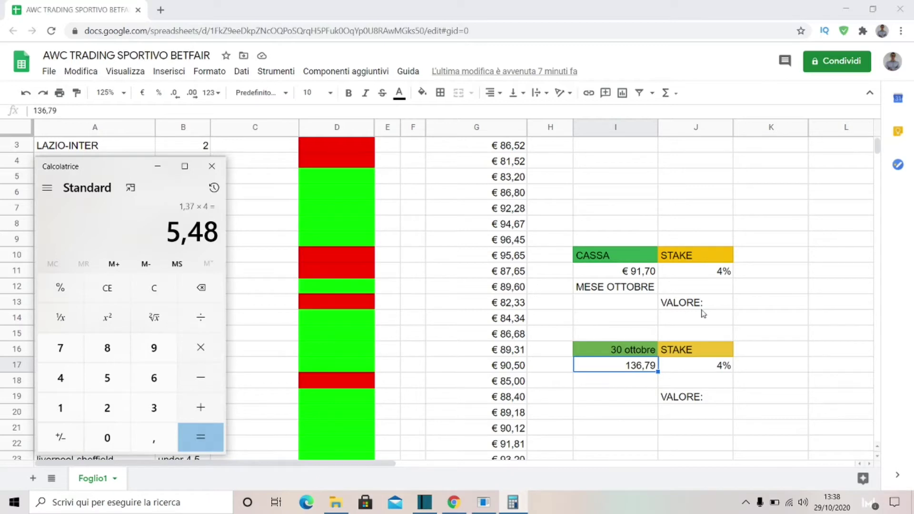
Back in the spreadsheet, append 5,5 to the VALORE: label under 30 ottobre and 4 to the one under CASSA
click(731, 398)
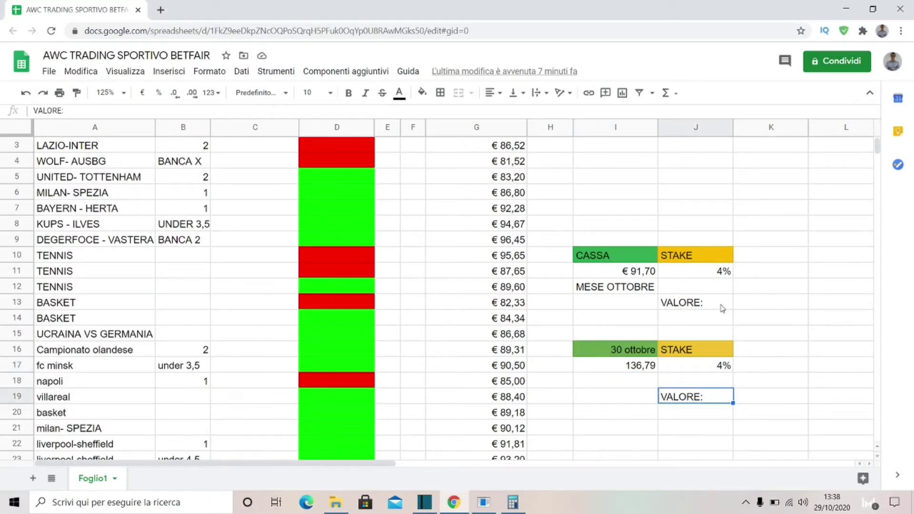
double_click(713, 398)
text(5,5)
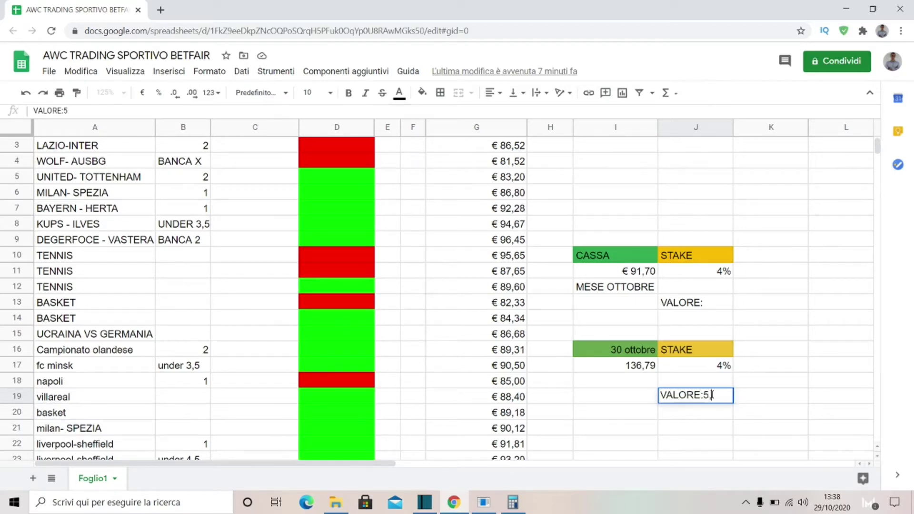
double_click(719, 307)
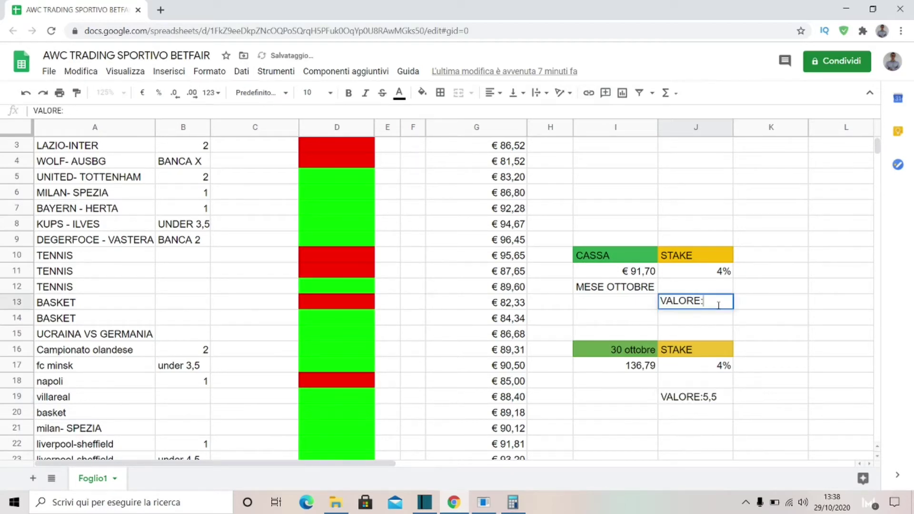
text(4)
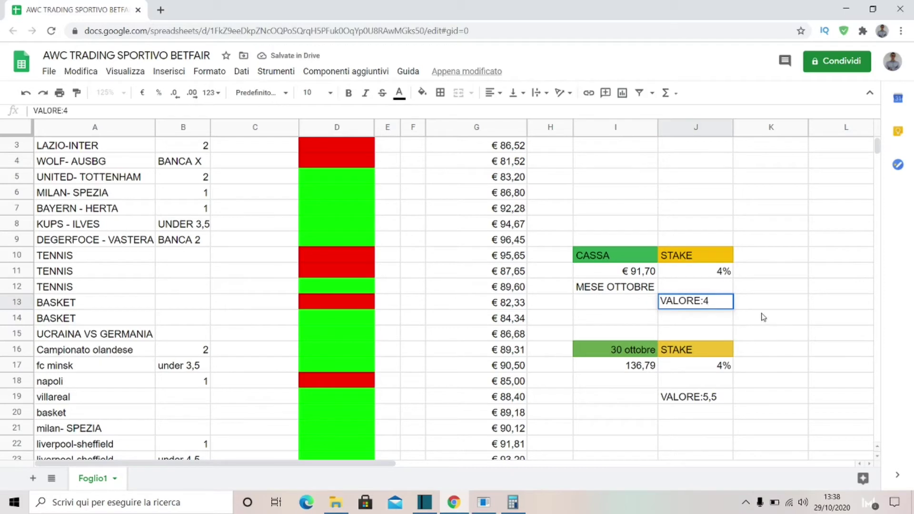
click(764, 318)
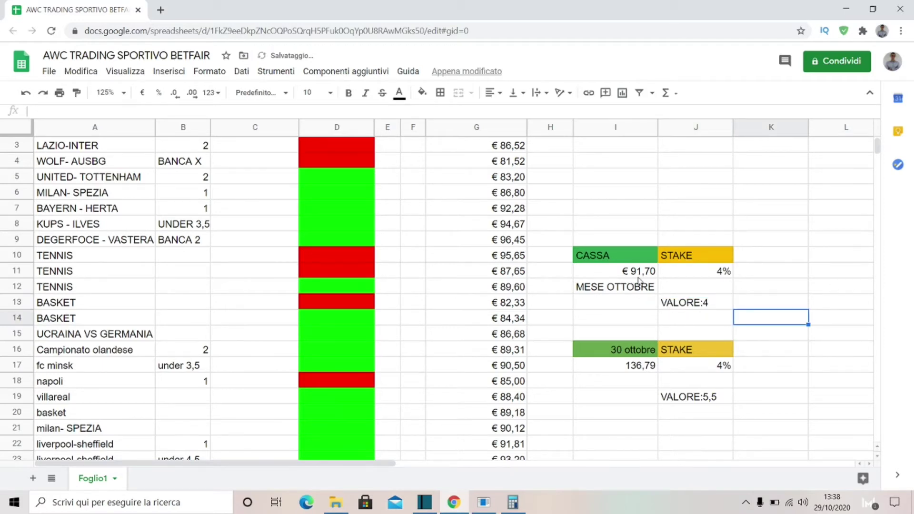
Switch to Calculator, clear it and compute October's profit by subtracting the starting capital: 136,79 minus 91,7
click(512, 502)
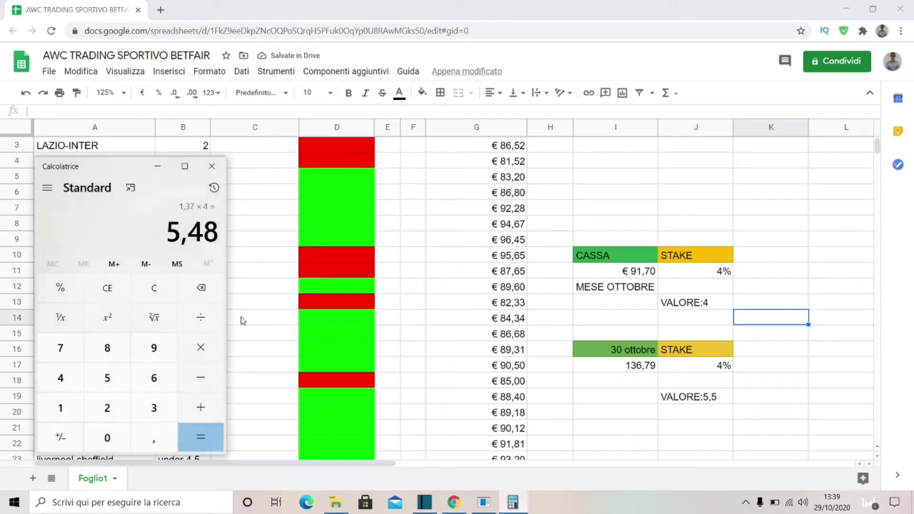
key(Escape)
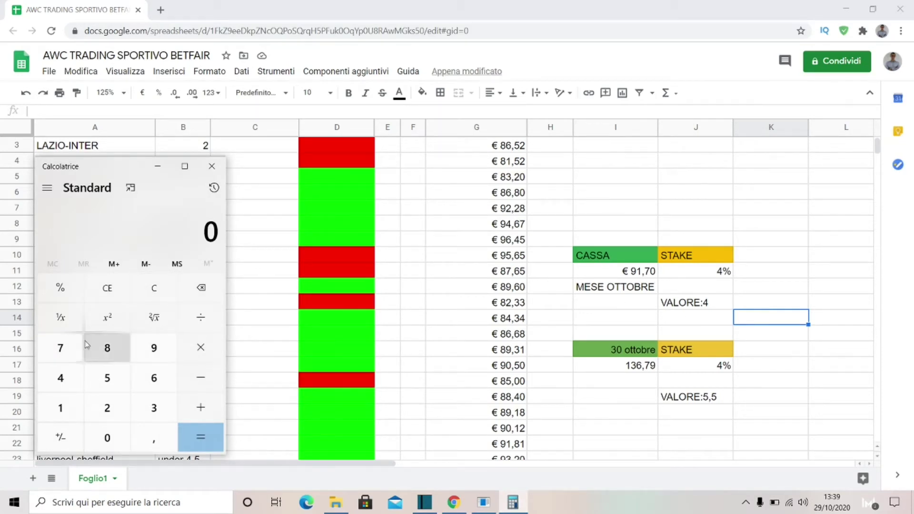
click(61, 406)
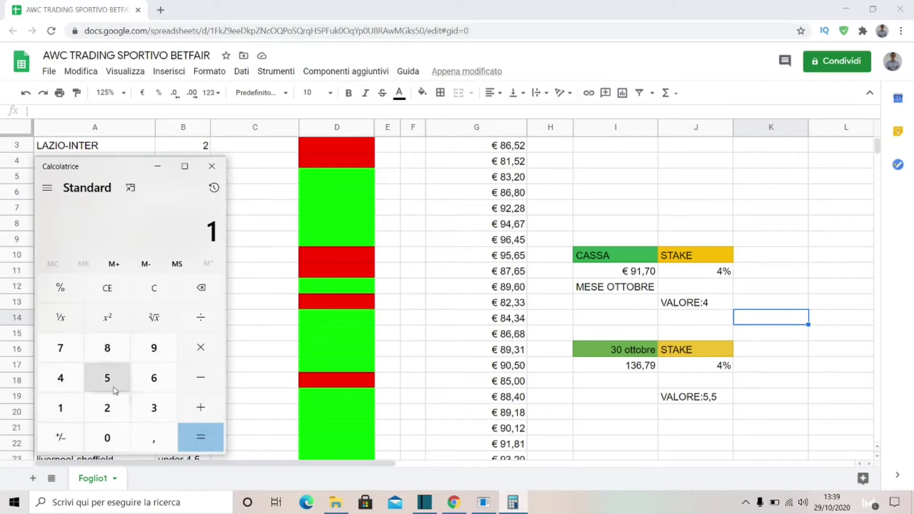
click(152, 404)
click(153, 387)
click(153, 437)
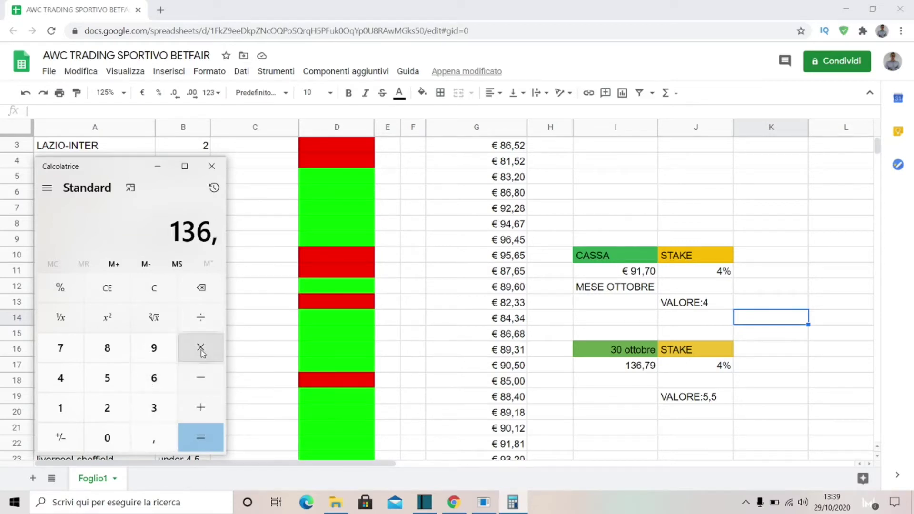
click(64, 349)
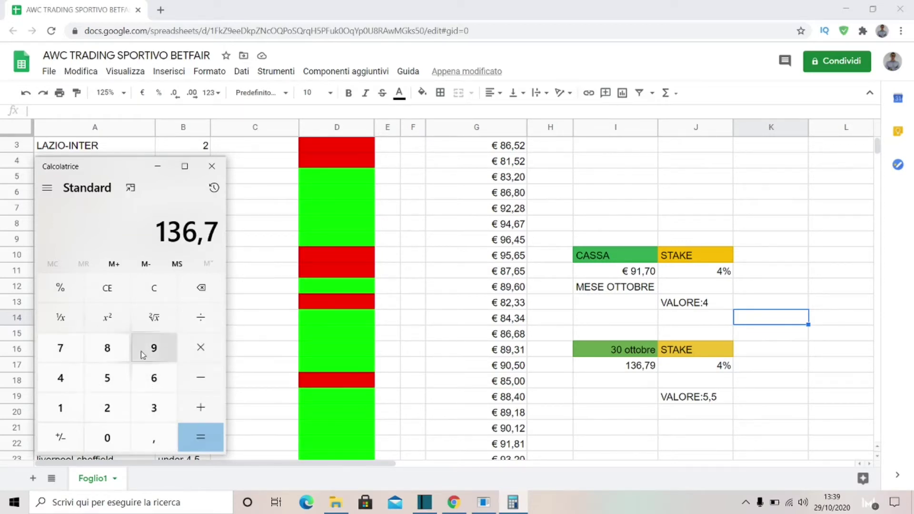
click(143, 350)
click(201, 379)
click(154, 348)
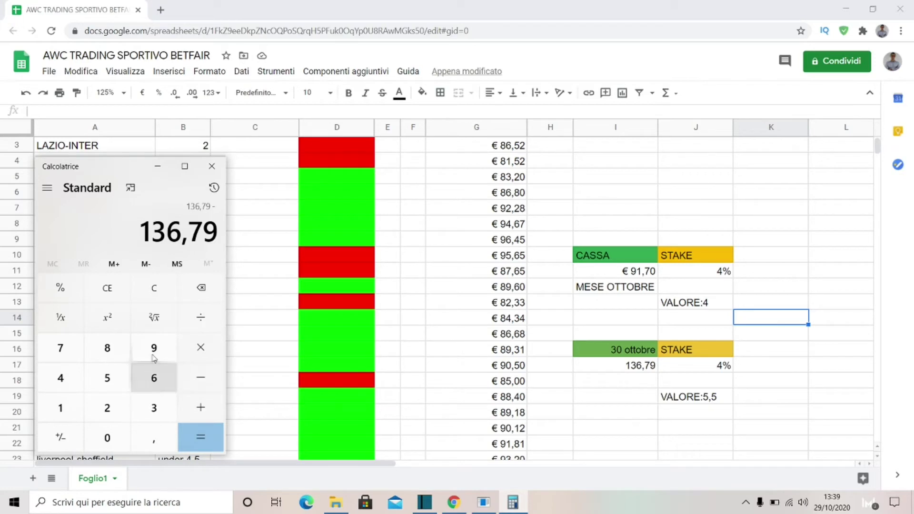
click(61, 408)
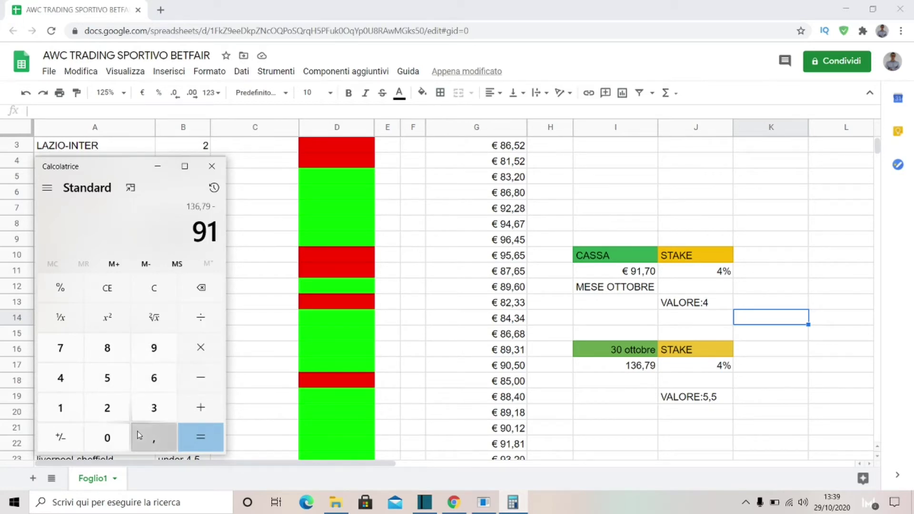
click(154, 436)
click(61, 348)
click(200, 435)
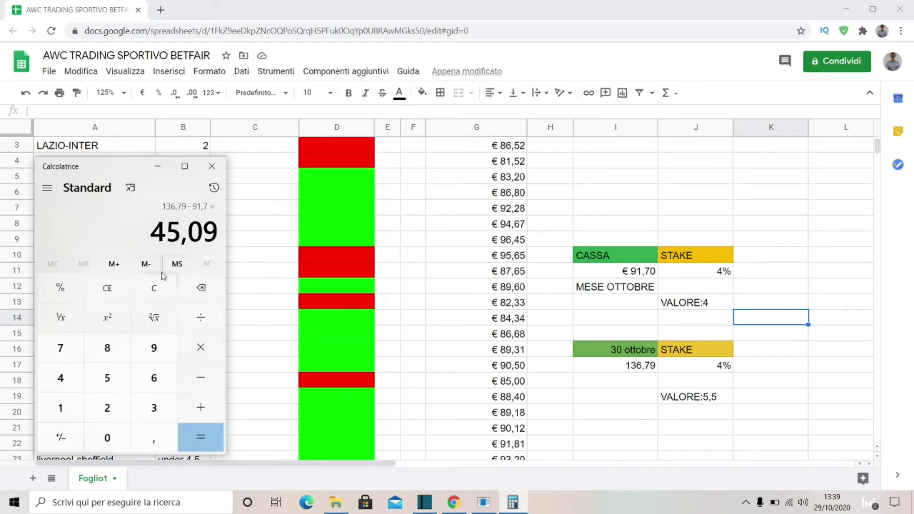
Convert the profit into a percentage of the starting capital by dividing the result by 0,917
click(201, 317)
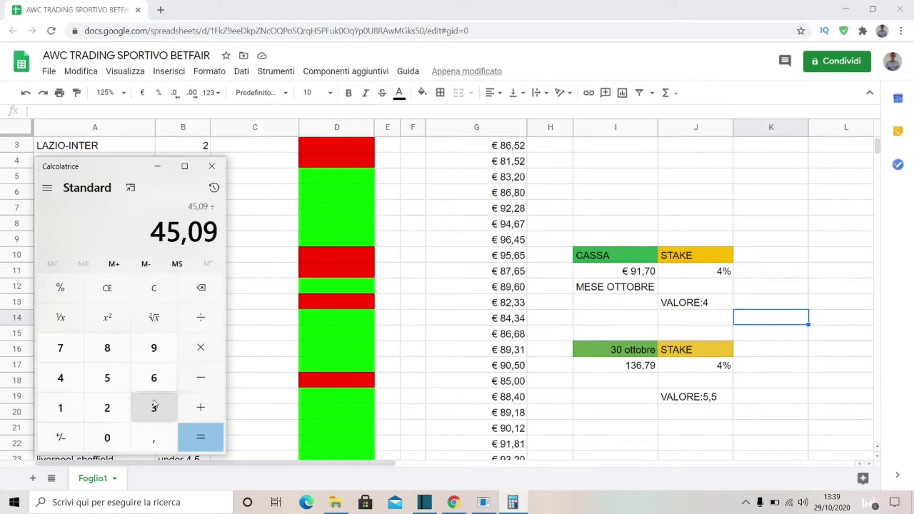
click(125, 433)
click(158, 434)
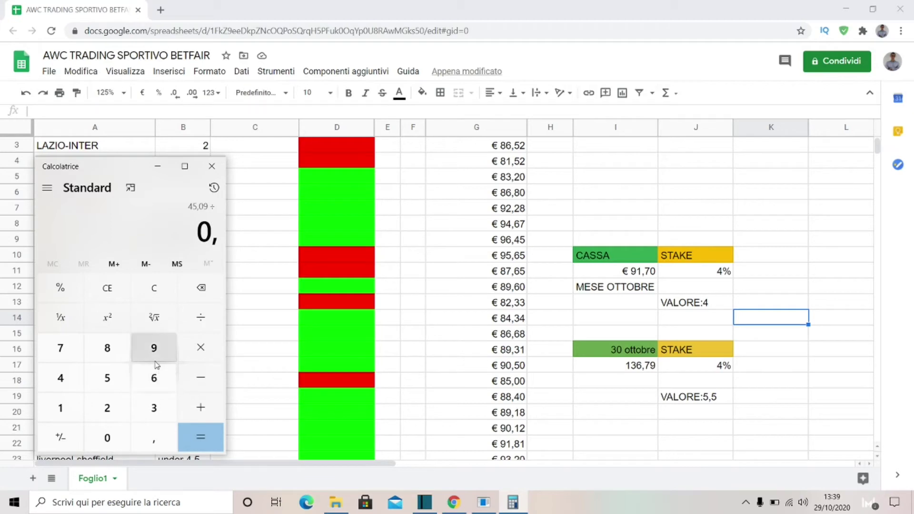
click(153, 349)
click(61, 408)
click(60, 349)
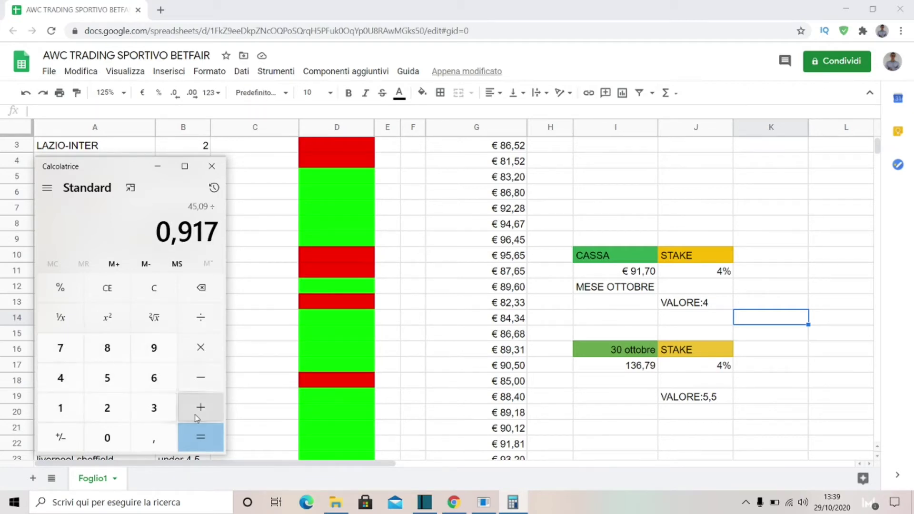
click(203, 434)
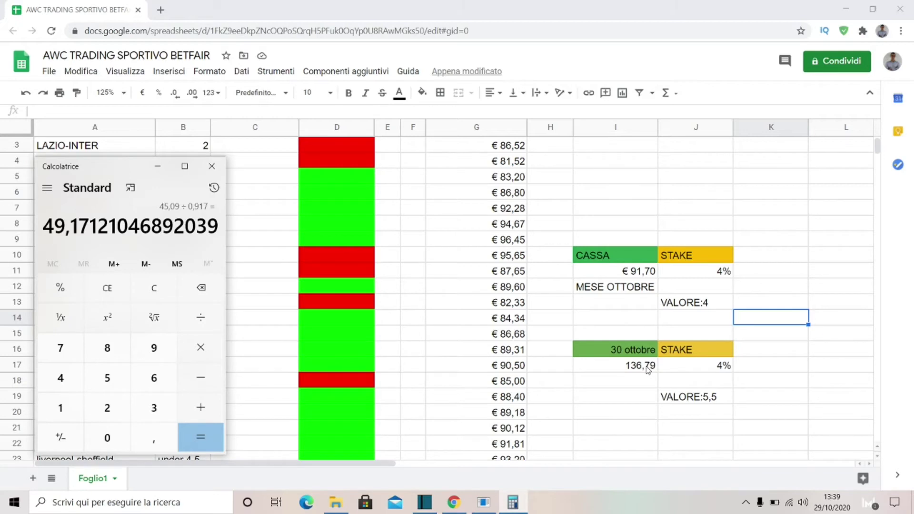
Back in the spreadsheet, enter the profit percentage in cell K14 as 49,1%, checking it against the calculator result
click(791, 316)
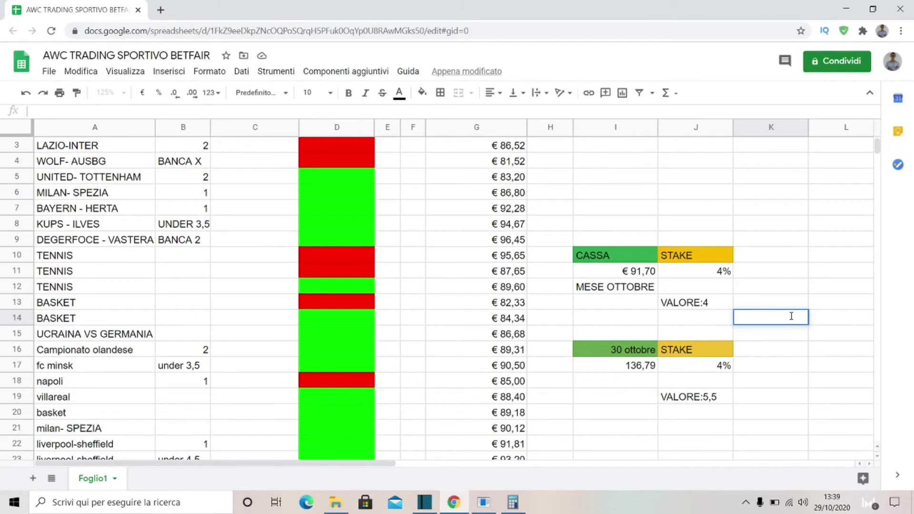
text(49,5%)
click(513, 502)
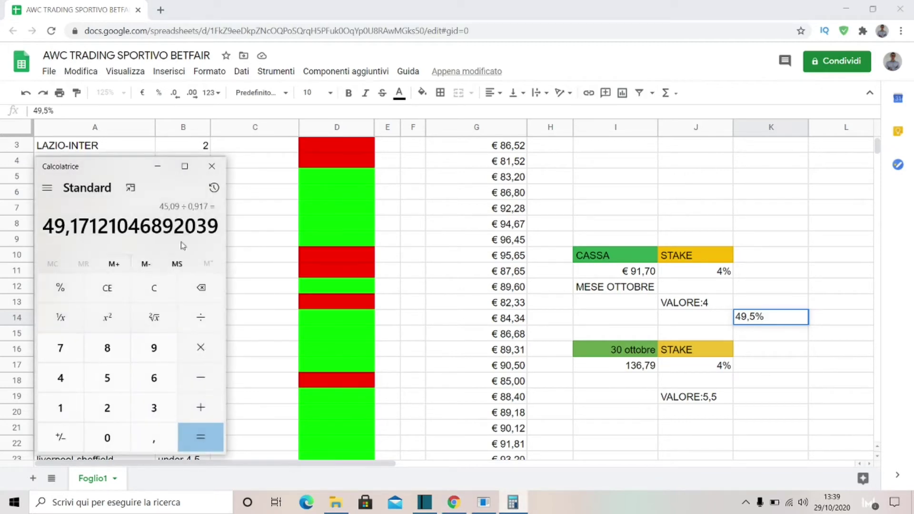
click(758, 316)
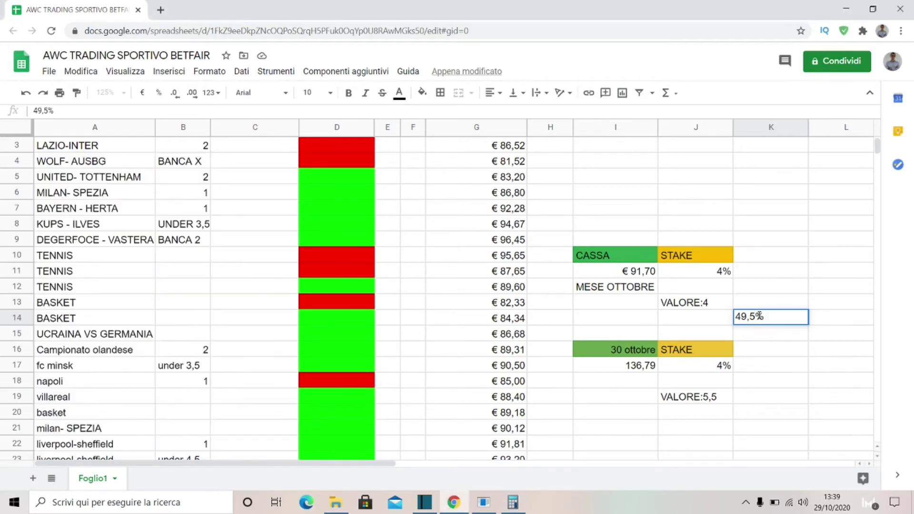
key(BackSpace)
text(1)
Fill the profit percentage cell K14 with bright green and finish editing it
click(421, 93)
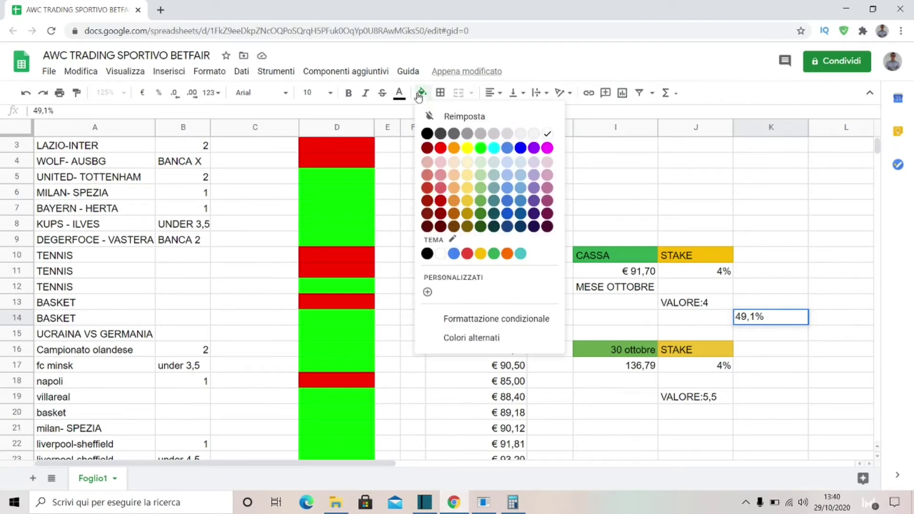
click(480, 149)
click(770, 346)
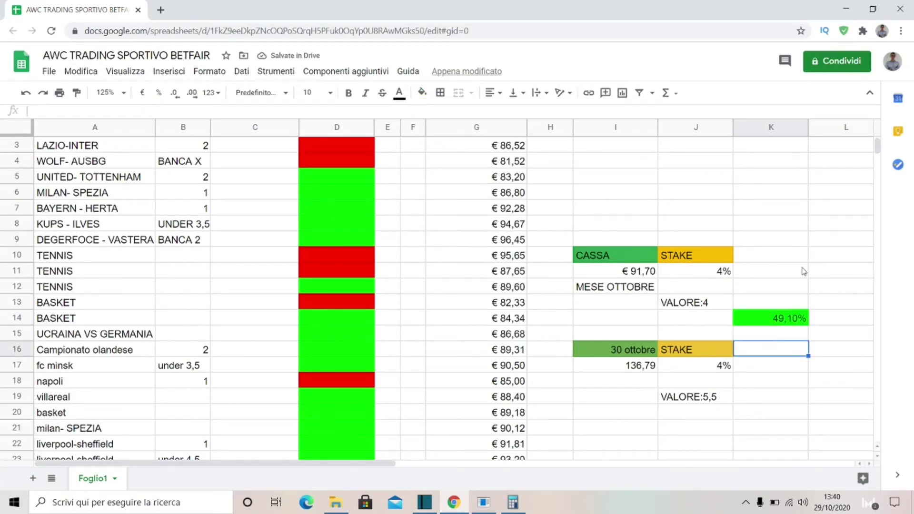
Enter the label STAKE ALTO in cell J2 and its value 4% in J3
scroll(403, 297, down, 1)
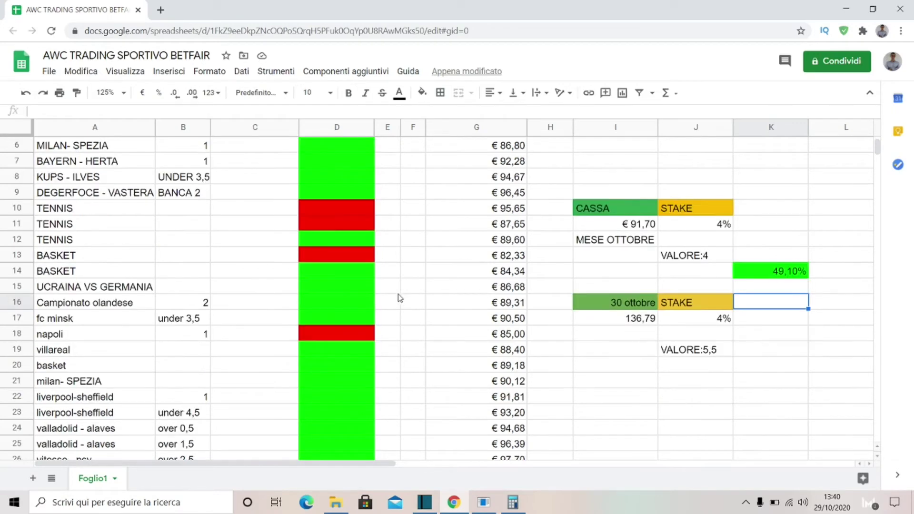
scroll(400, 298, up, 2)
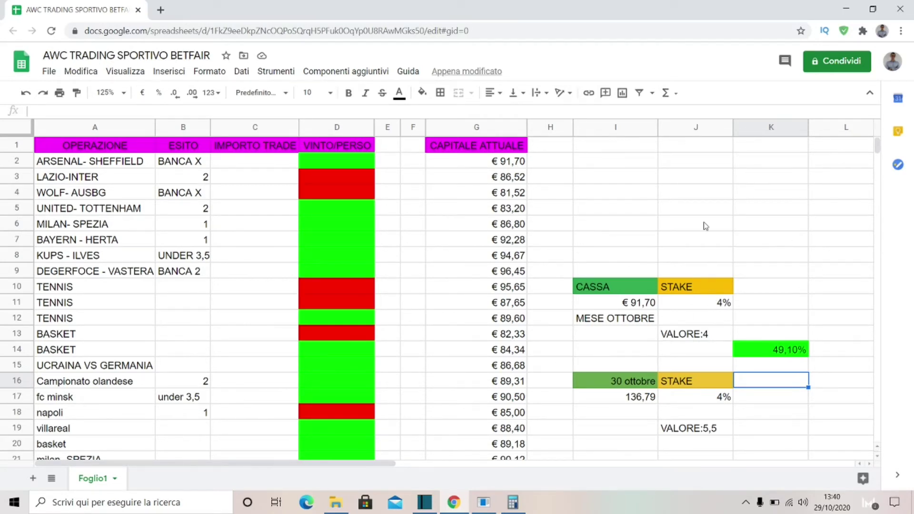
click(695, 158)
double_click(695, 158)
text(ST)
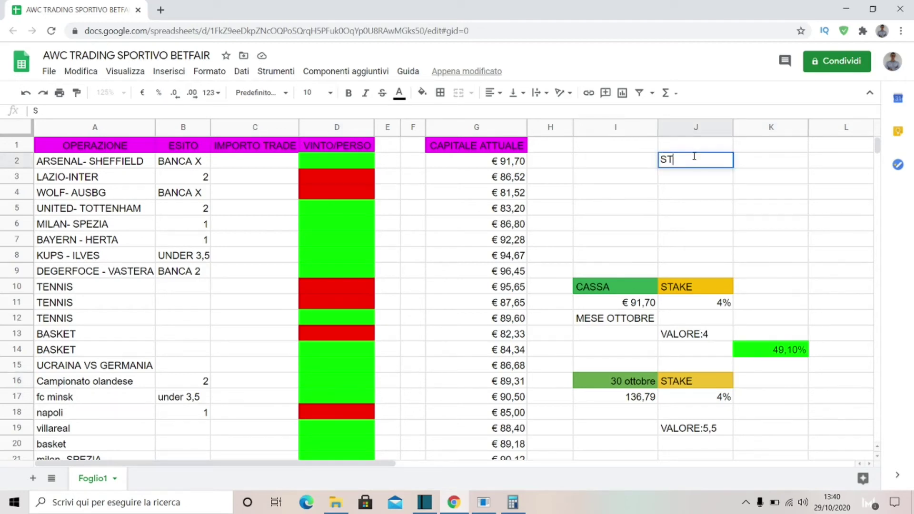
text(AKE ALTO)
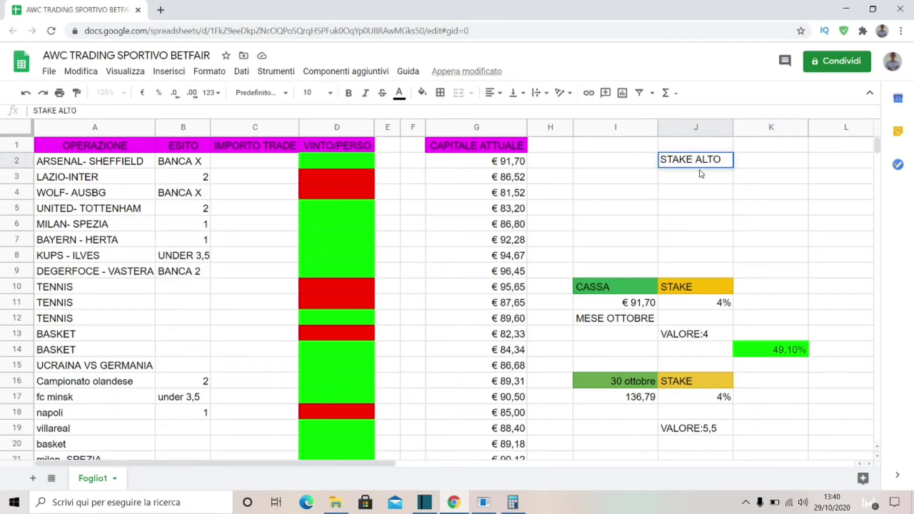
click(699, 176)
double_click(699, 176)
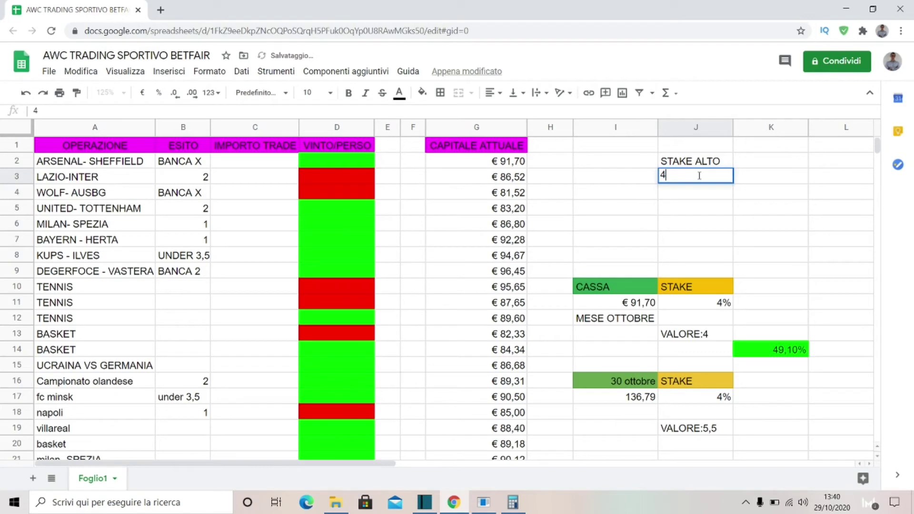
text(4%)
Enter the label STAKE MEDIO in cell J4 and its value 3% in J5
click(697, 191)
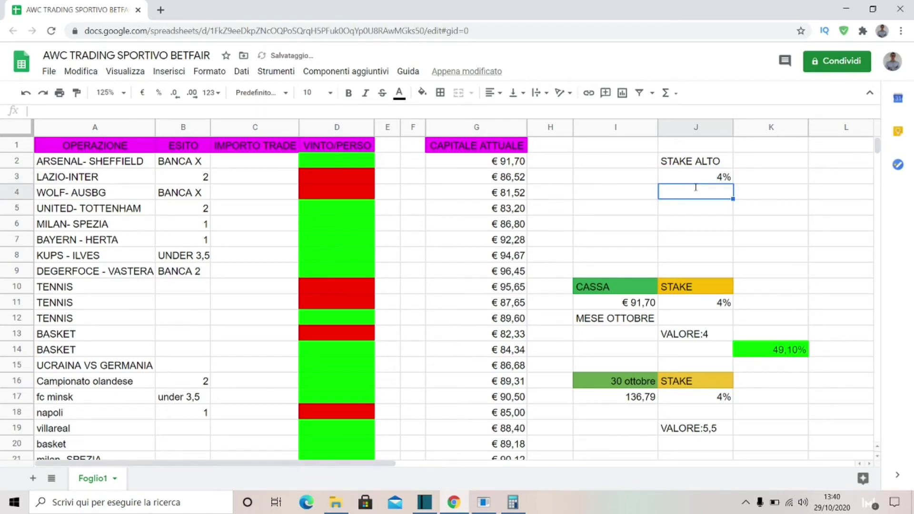
text(STAKE MEDIO)
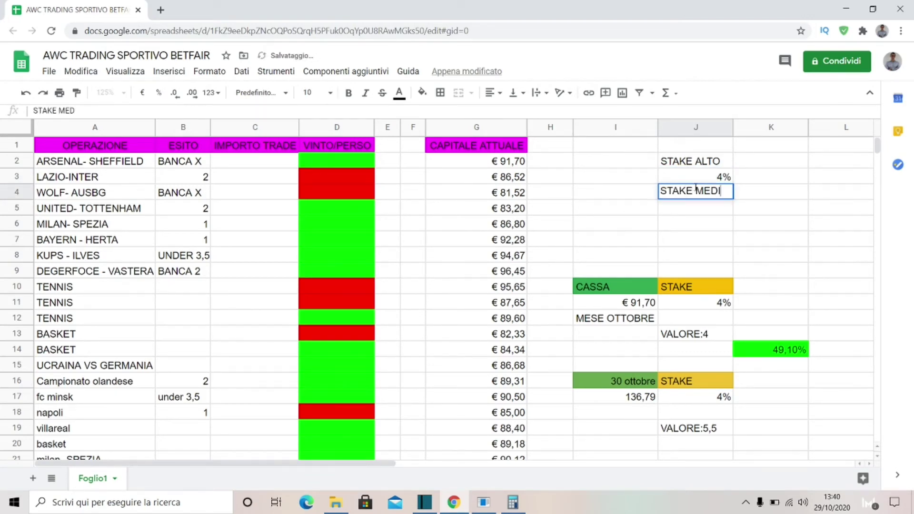
double_click(695, 209)
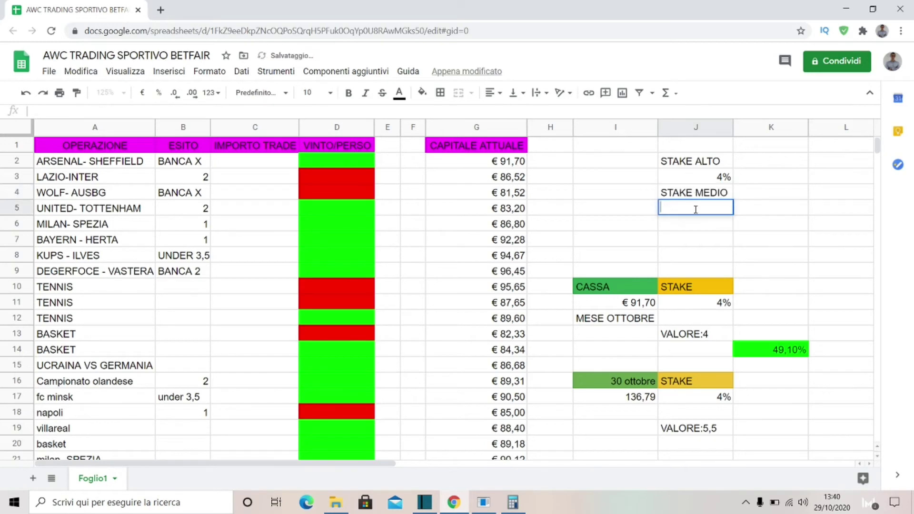
text(4)
key(BackSpace)
text(3)
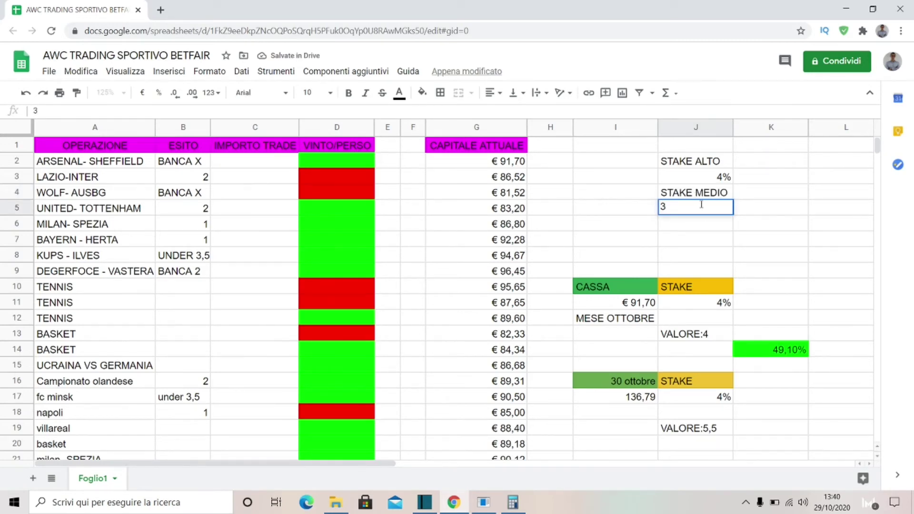
text(%)
key(Return)
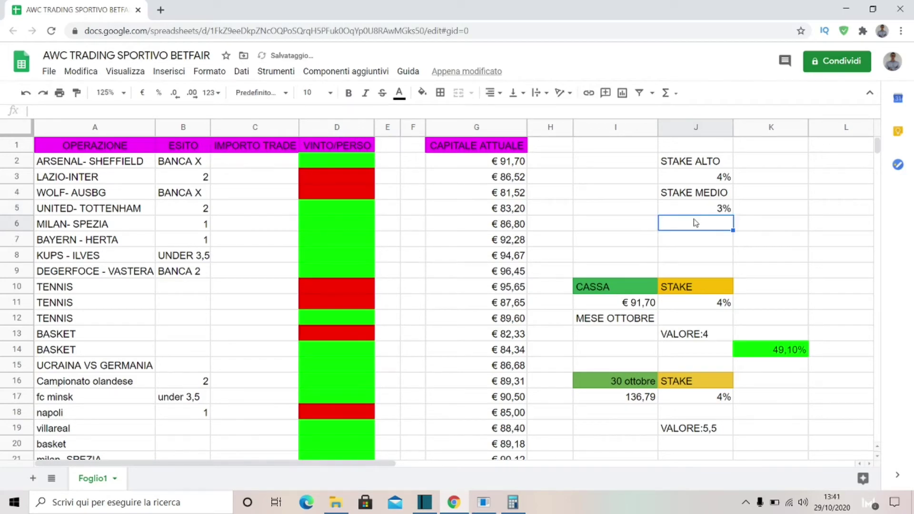
Enter the label STAKE BASSO in cell J6 and its value 2% in J7
double_click(695, 220)
text(STAKE BASSO)
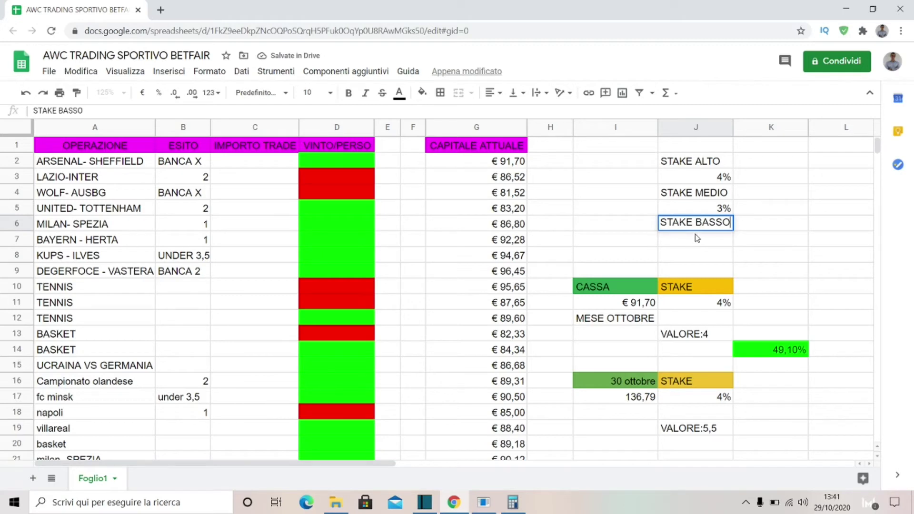
click(697, 239)
text(2%)
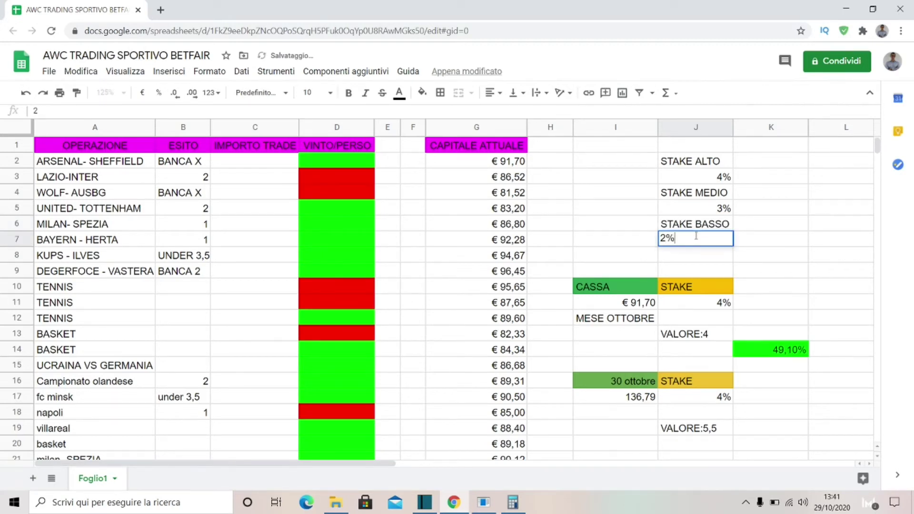
key(Return)
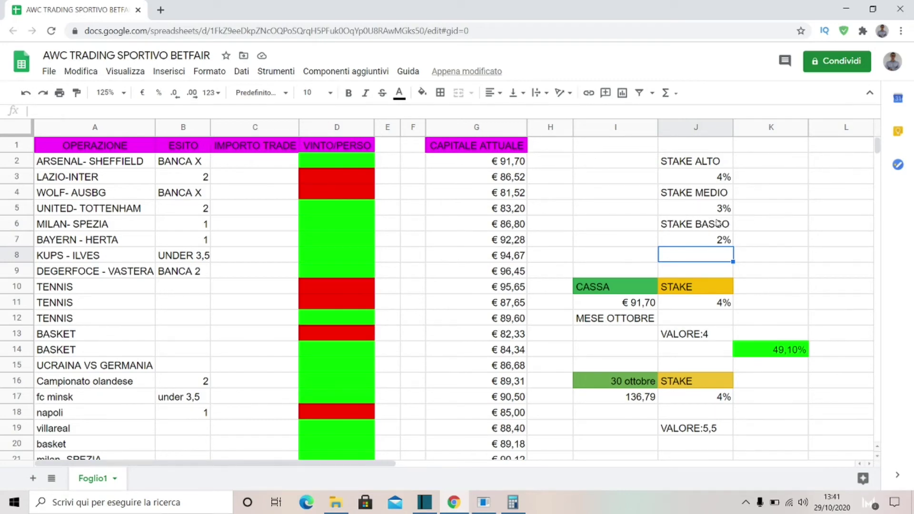
Look over the trades down to the last one and enter 2% in cell K7, beside the STAKE BASSO value
click(723, 242)
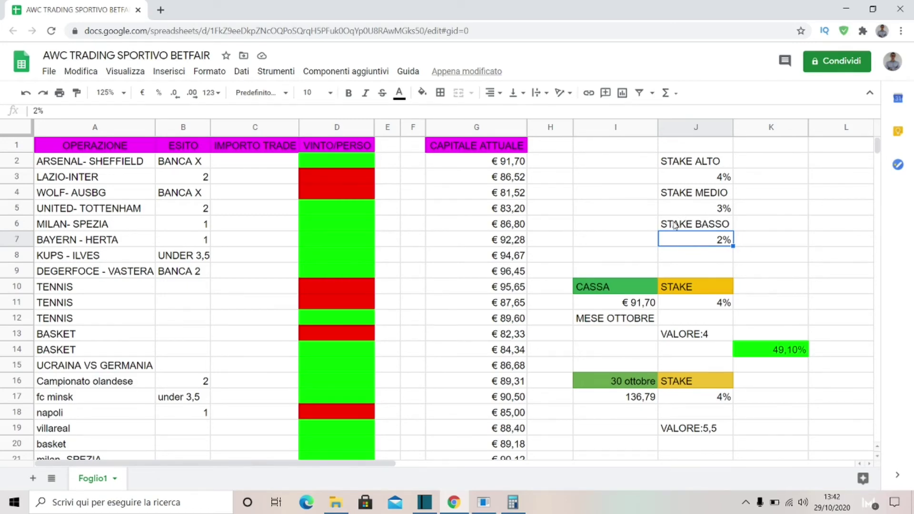
scroll(123, 350, down, 9)
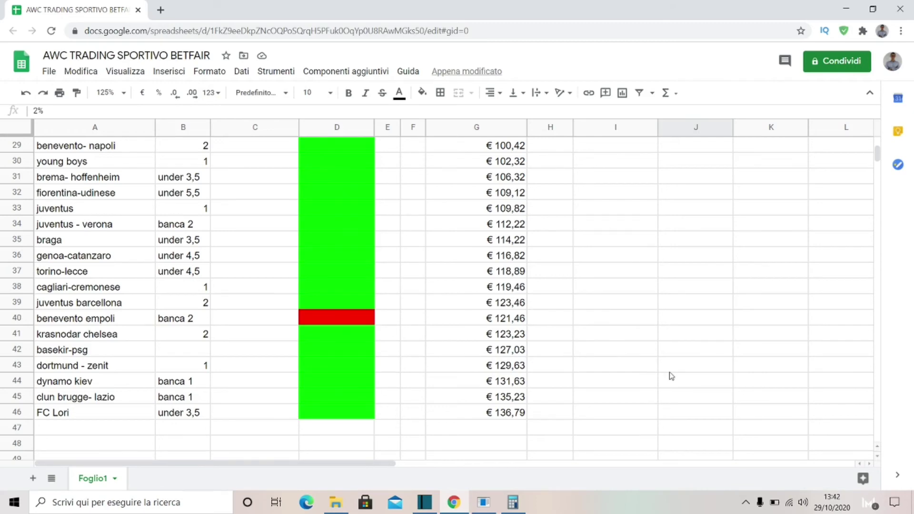
scroll(685, 367, up, 9)
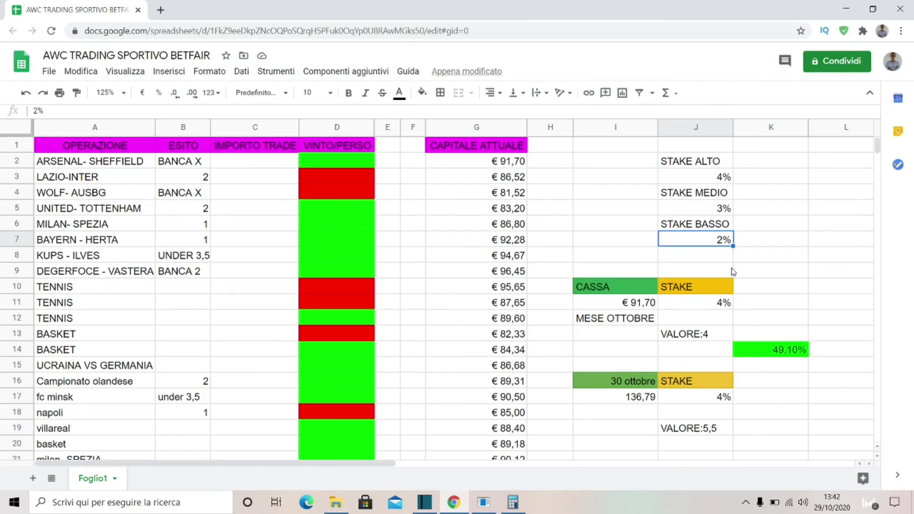
double_click(764, 233)
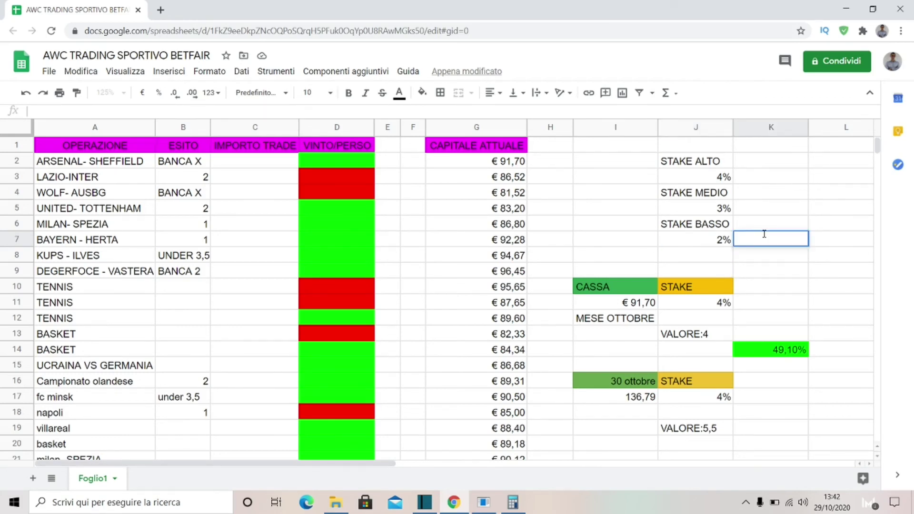
text(2%)
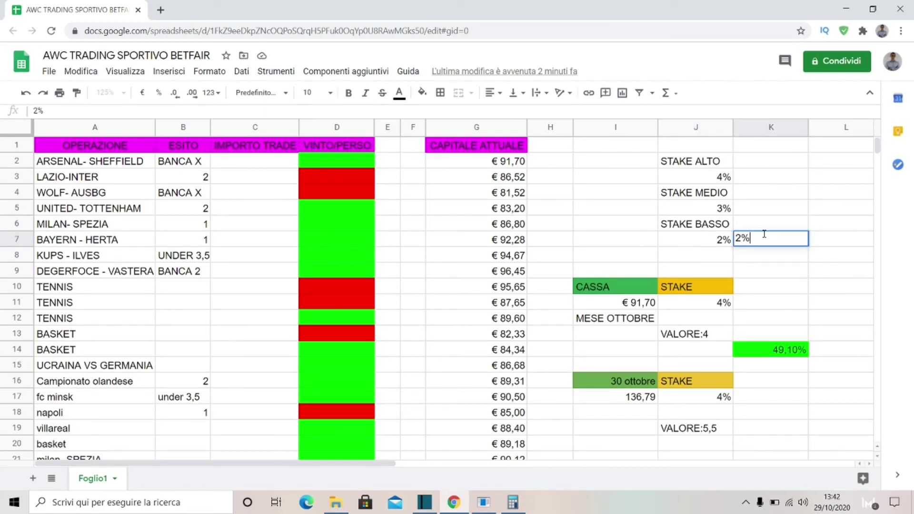
click(767, 291)
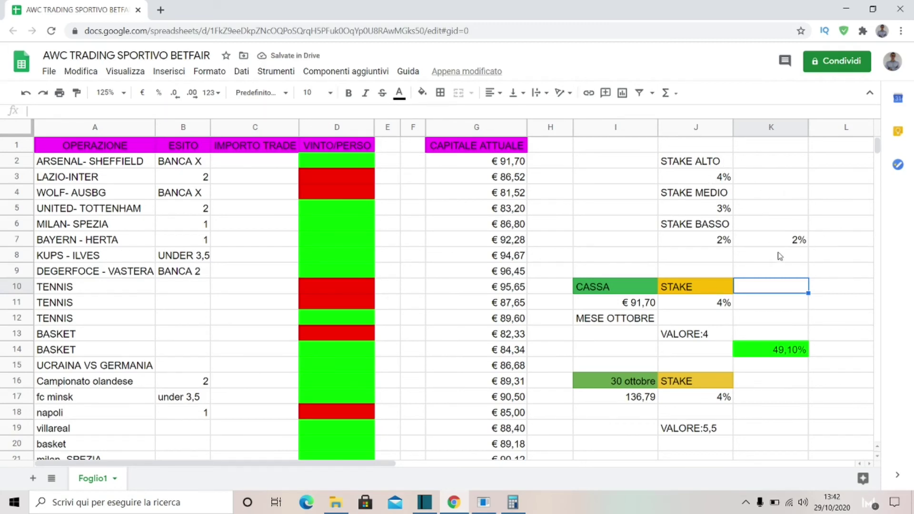
click(791, 244)
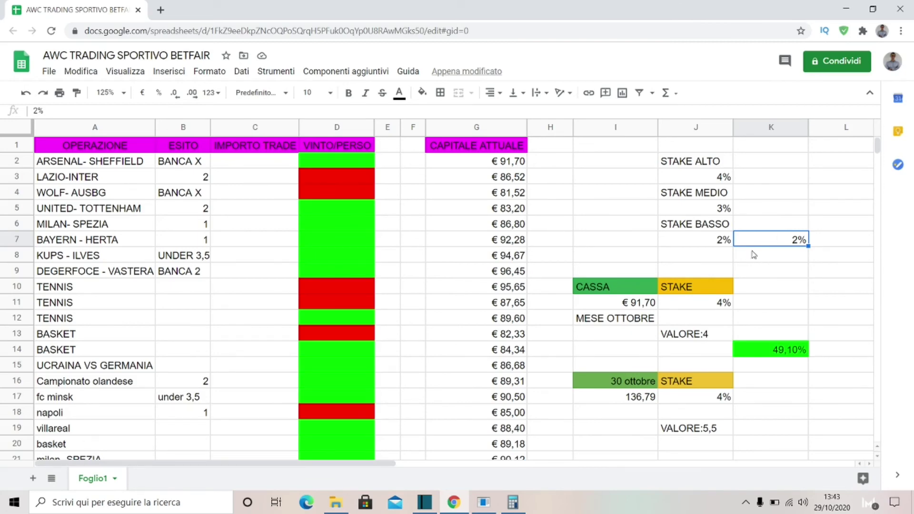
scroll(652, 266, down, 3)
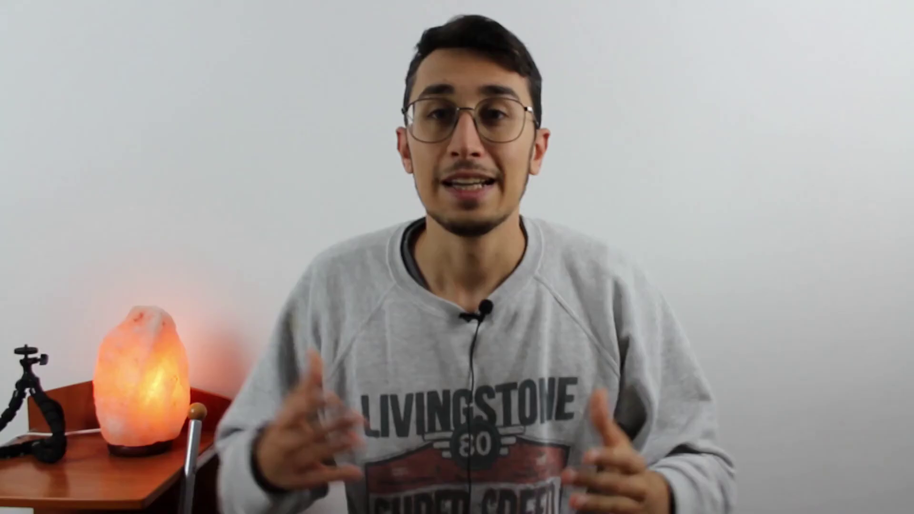